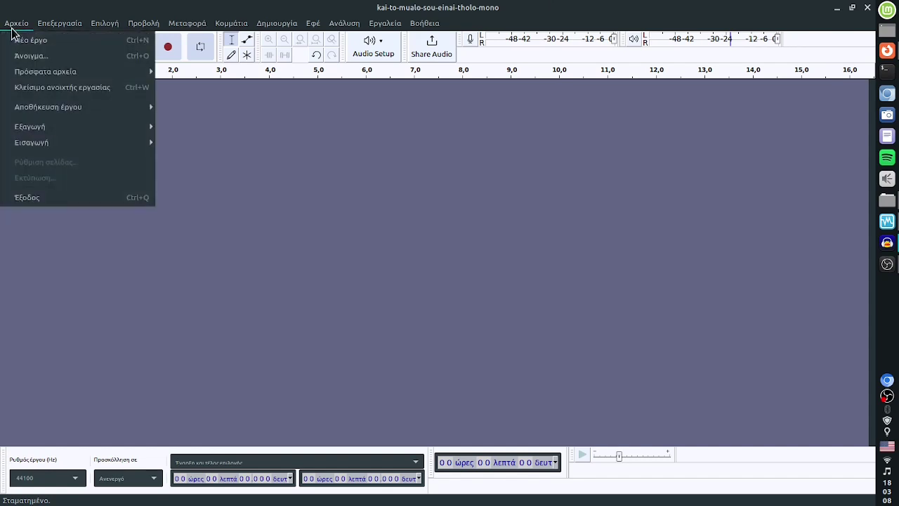
Step: Import the audio file kai-to-mualo-sou-einai-tholo-mono.mp3 into the project
mouse_move(51, 126)
mouse_move(46, 149)
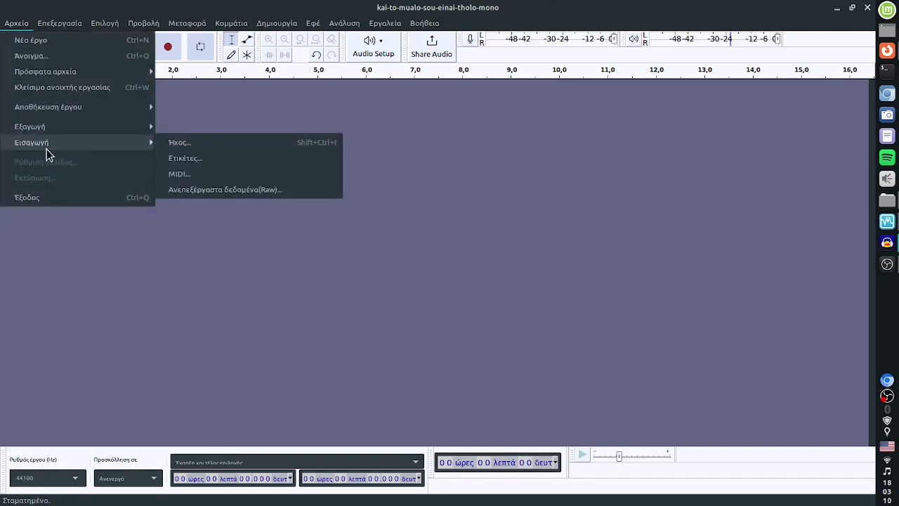
click(207, 145)
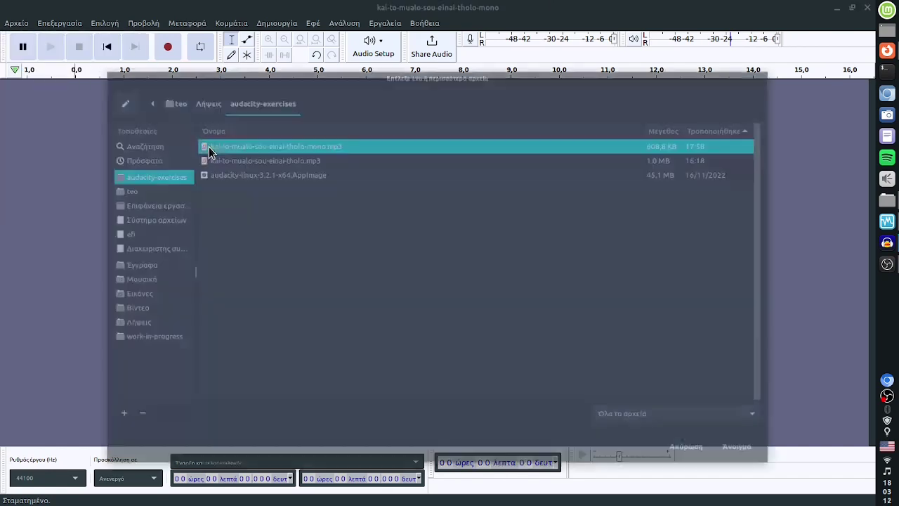
double_click(306, 147)
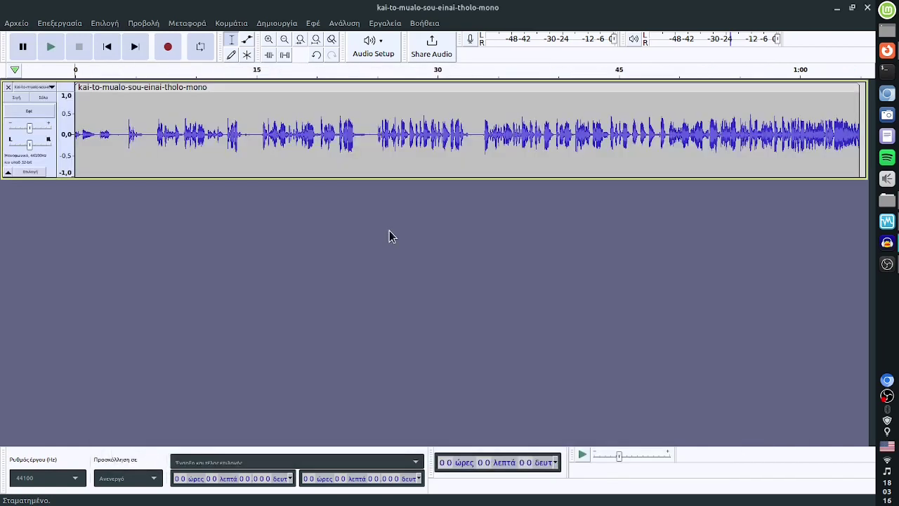
Step: Play a short stretch of the imported track from about 2 seconds and stop playback
click(268, 41)
click(268, 40)
click(170, 113)
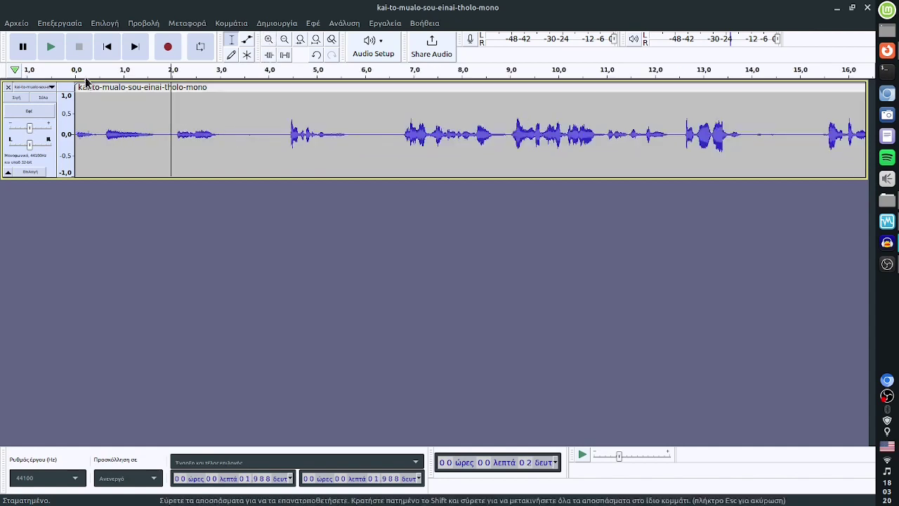
click(51, 47)
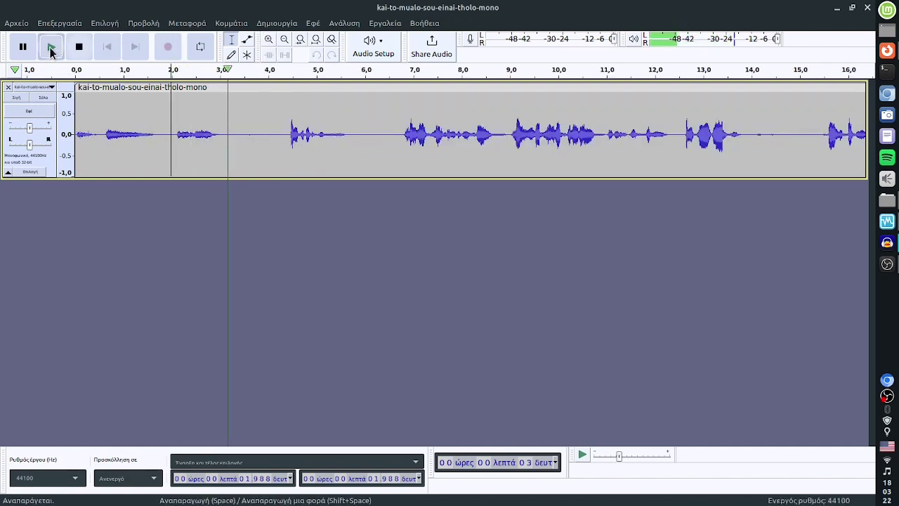
click(79, 47)
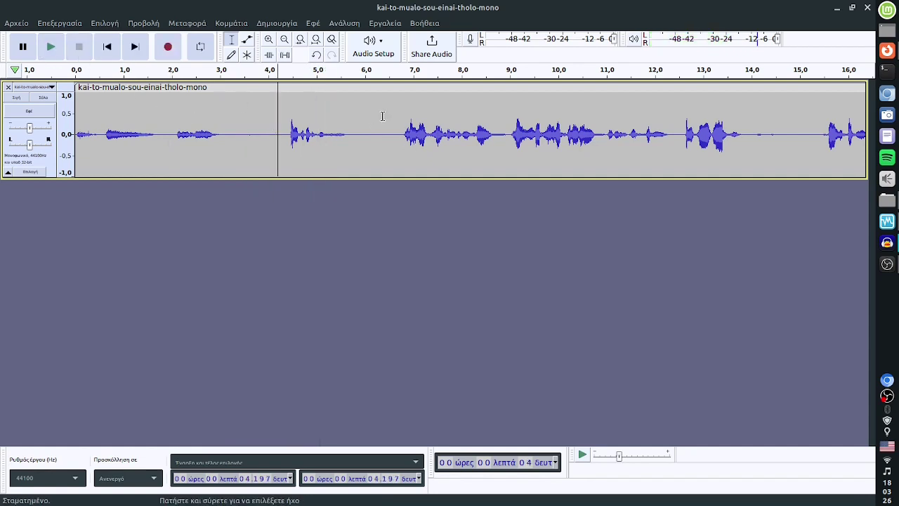
Step: Fit the whole track in view and play it briefly from about 4.2 seconds
click(315, 41)
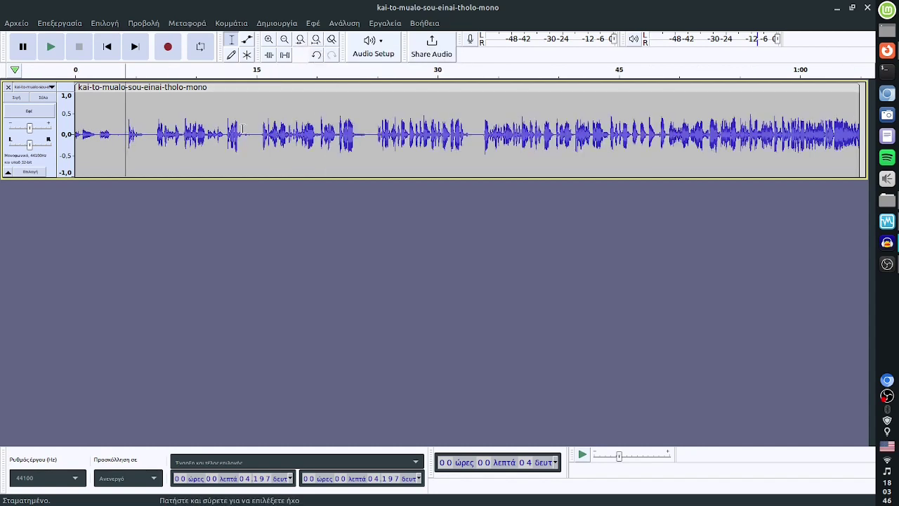
click(28, 47)
click(52, 46)
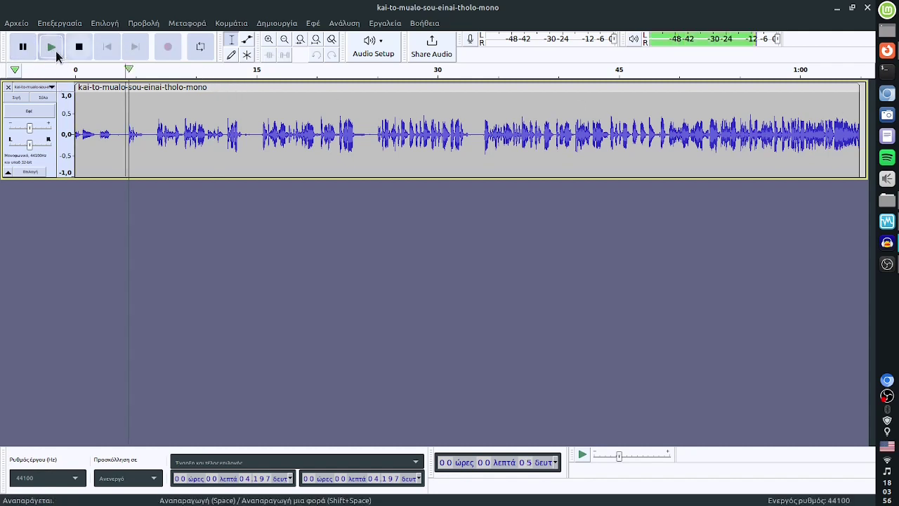
click(80, 46)
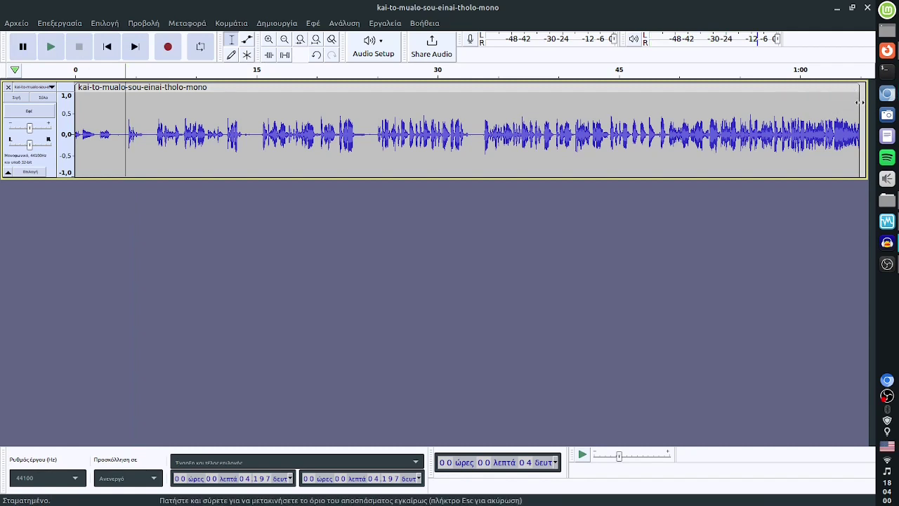
Step: Trim about 2.8 seconds off the clip's end and 6.2 seconds off its start, and shift it to the track's beginning
drag(859, 104, 828, 107)
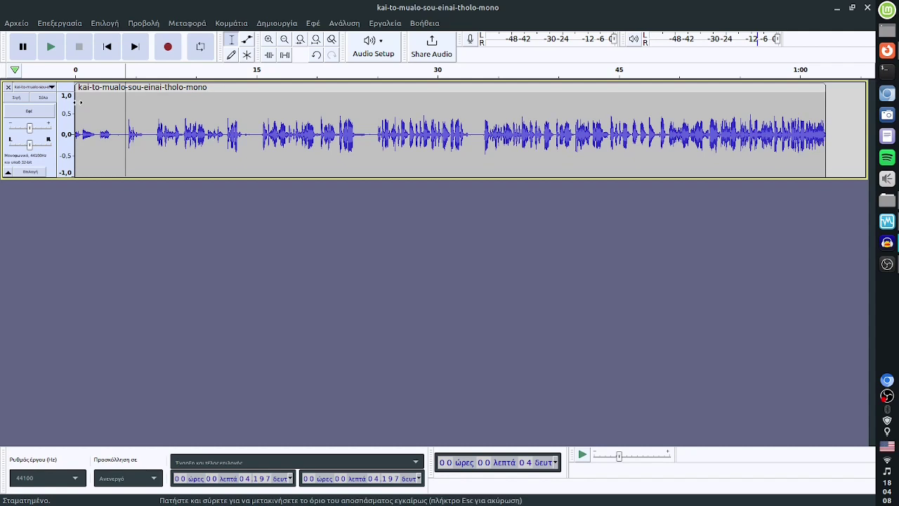
drag(81, 103, 153, 103)
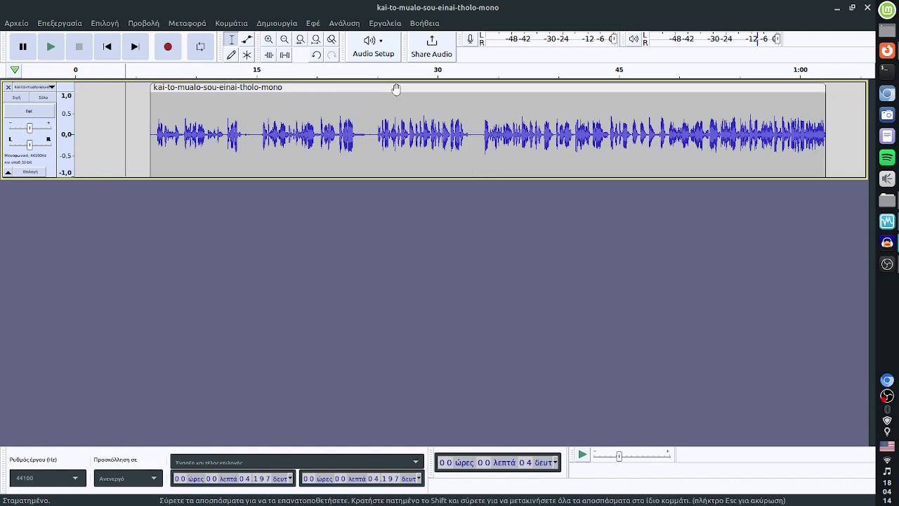
drag(361, 86, 292, 91)
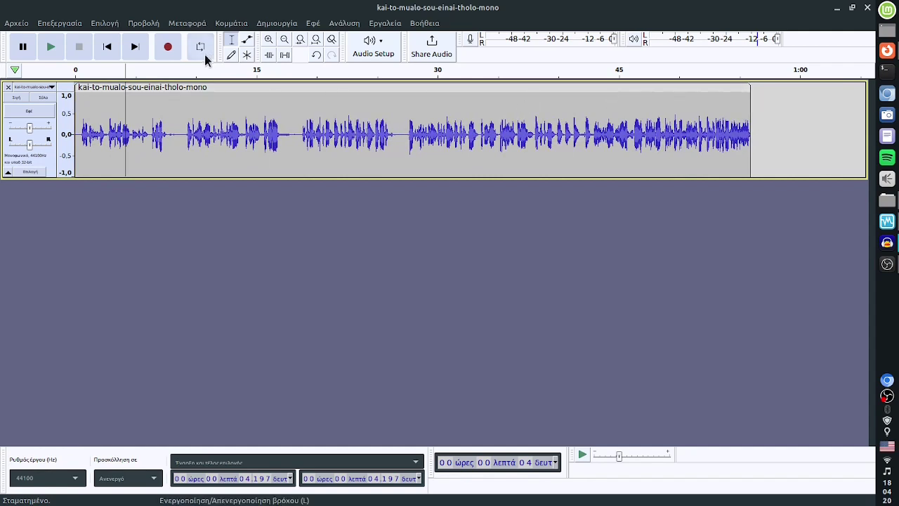
Step: Undo the time shift and both edge trims of the clip
click(61, 24)
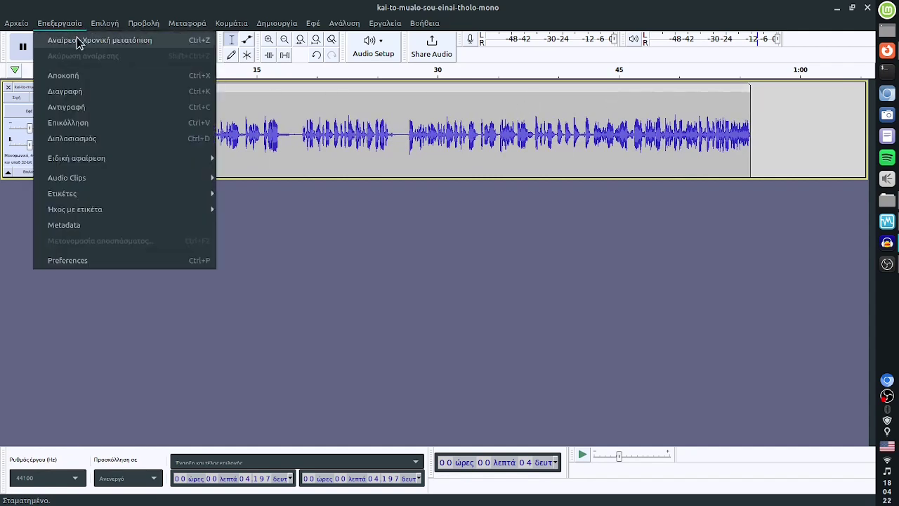
click(77, 37)
click(60, 27)
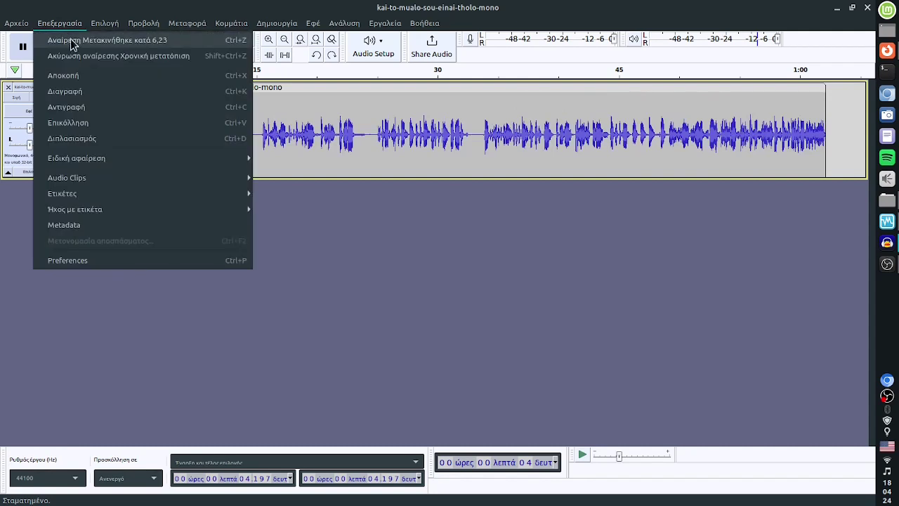
click(74, 41)
click(62, 24)
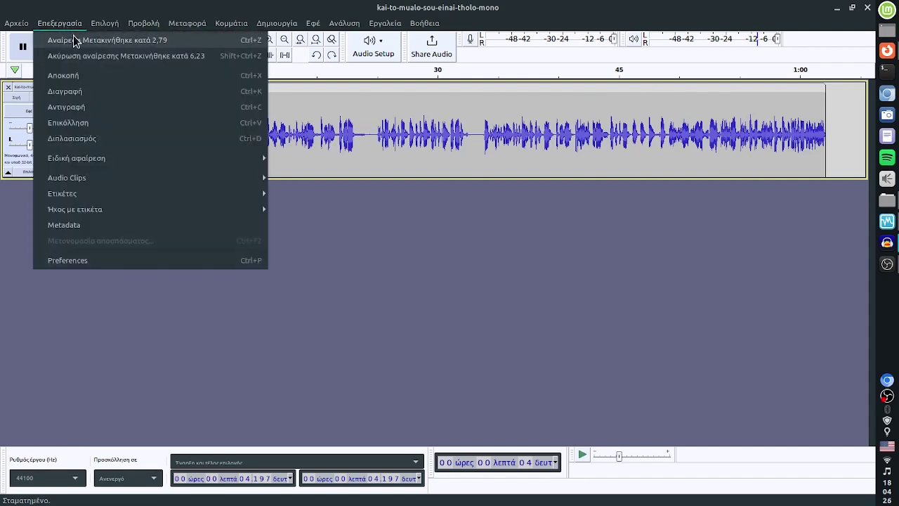
click(75, 39)
click(62, 27)
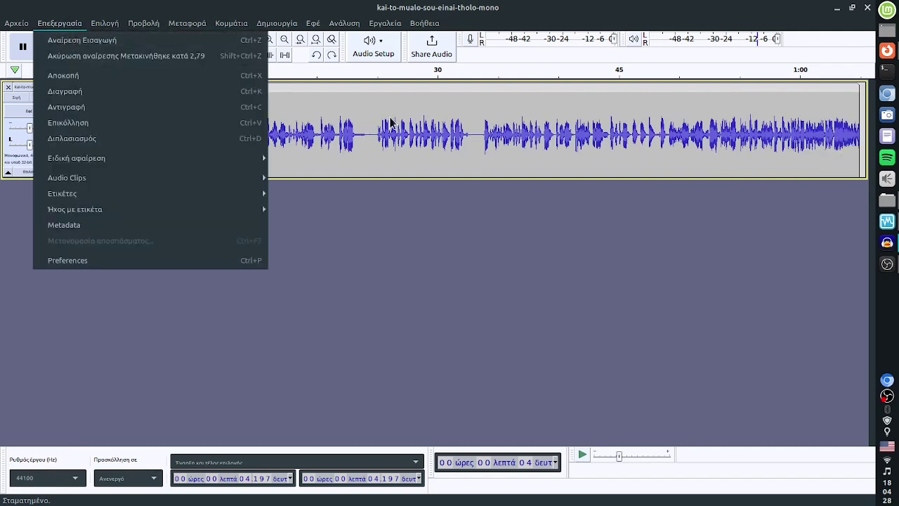
click(445, 132)
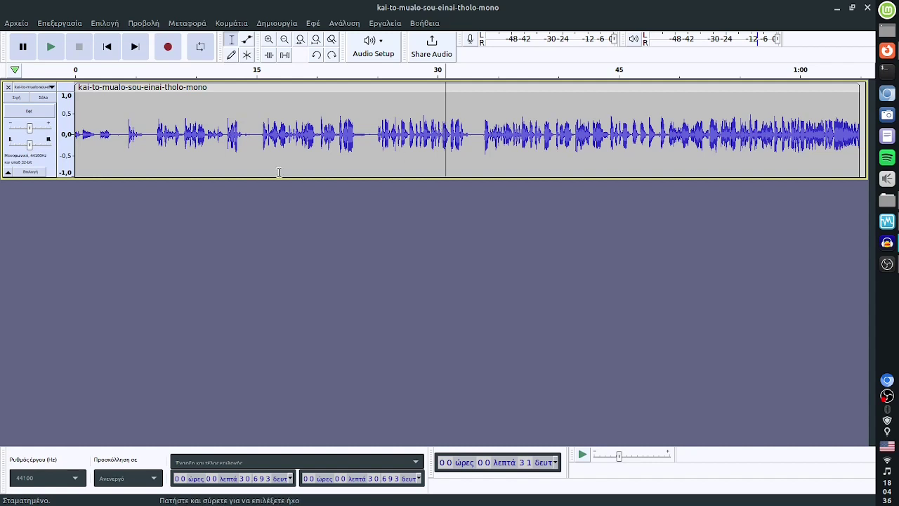
Step: Play the track from about 8.1 seconds to past 14 seconds and stop playback
click(174, 134)
click(55, 49)
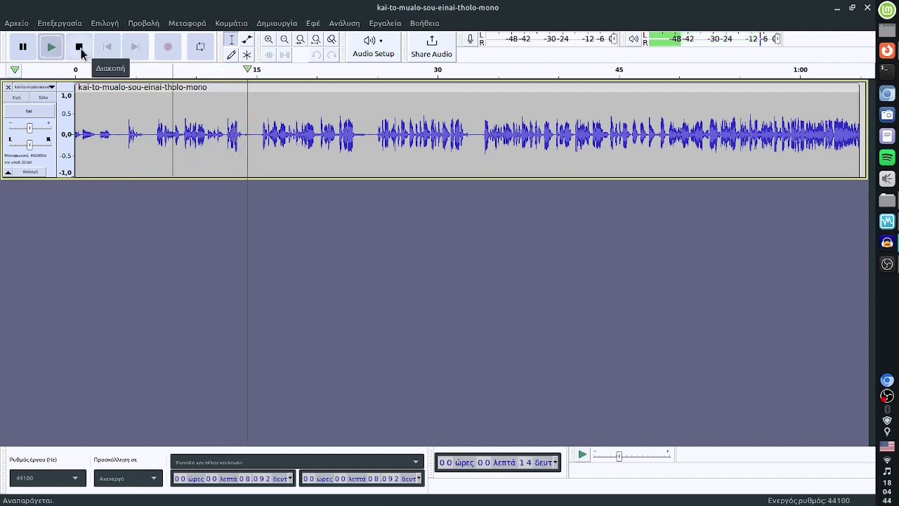
click(80, 47)
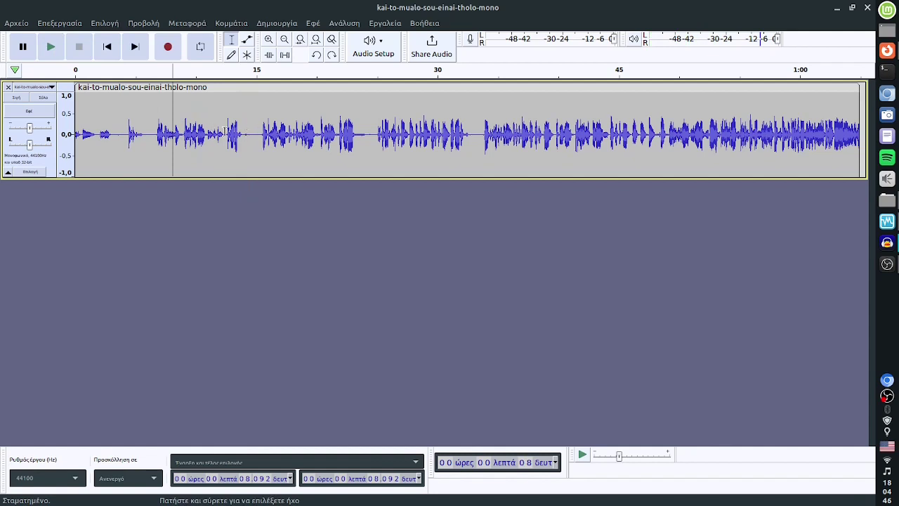
Step: Play the track from about 6.1 seconds in a closer view and pause at about 14.4 seconds
click(224, 132)
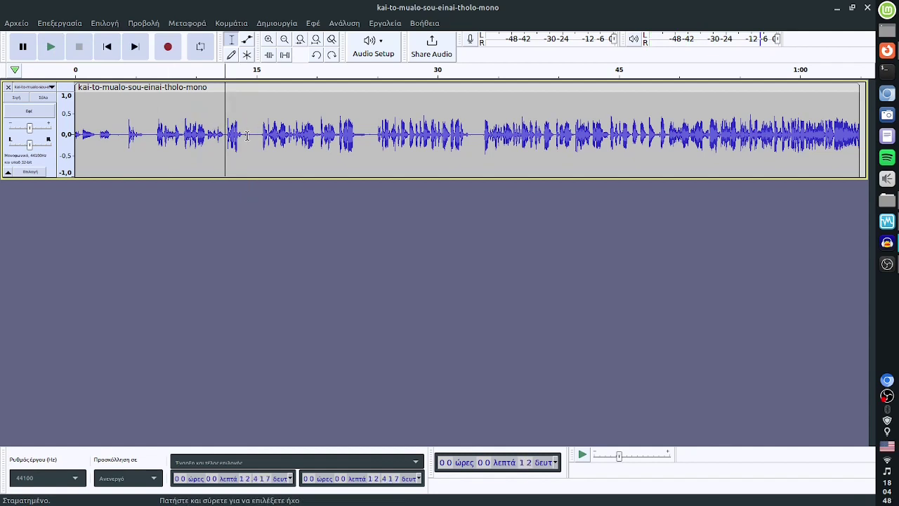
click(267, 41)
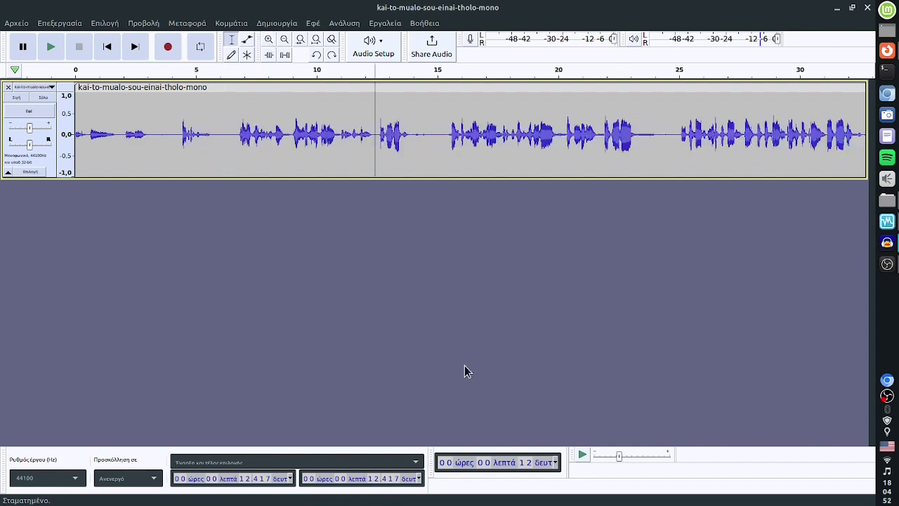
click(267, 41)
click(51, 47)
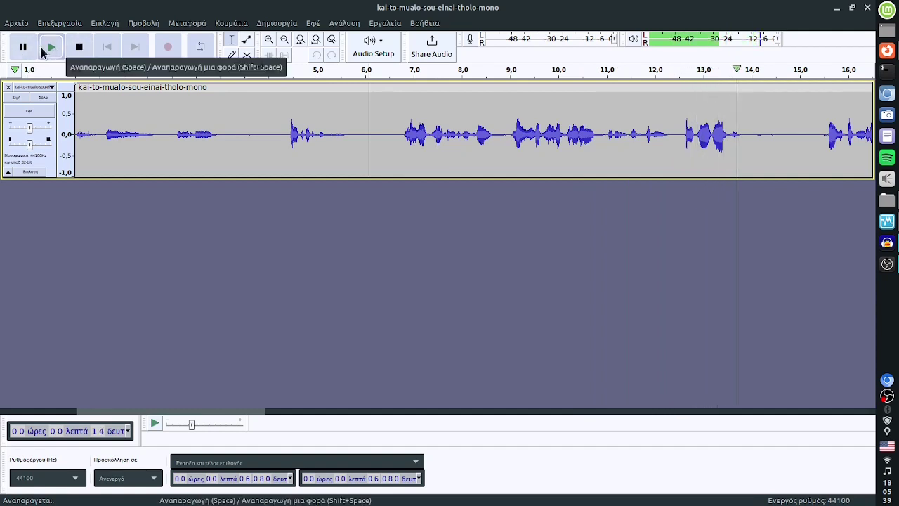
click(23, 47)
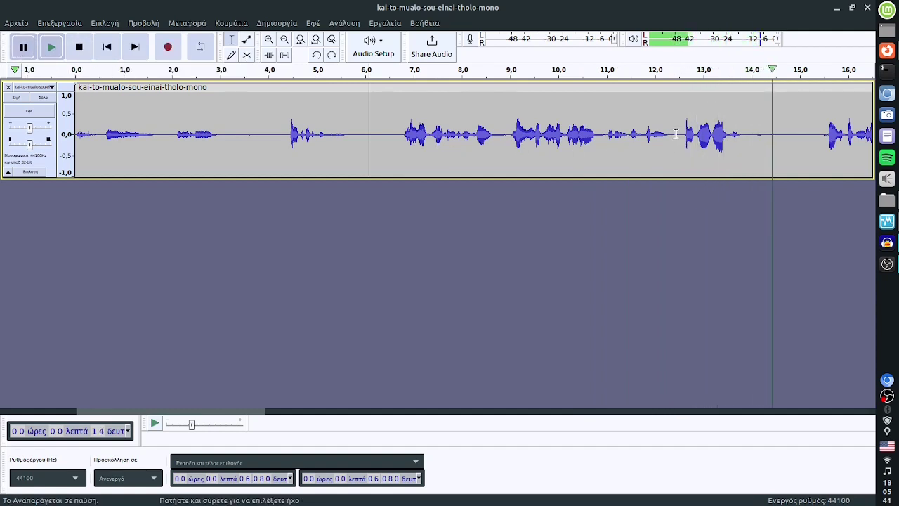
Step: Try silencing the phrase from about 12.4 to 14.8 seconds, and undo it
drag(675, 133, 789, 129)
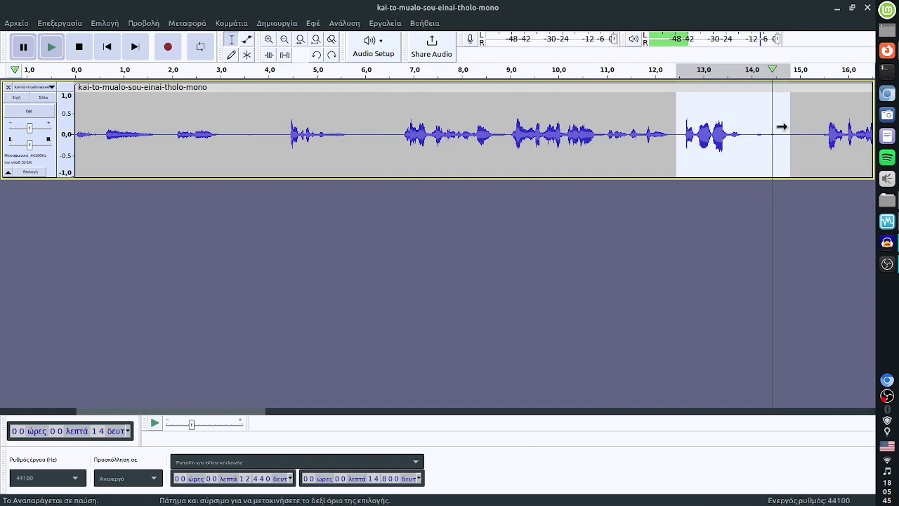
click(286, 56)
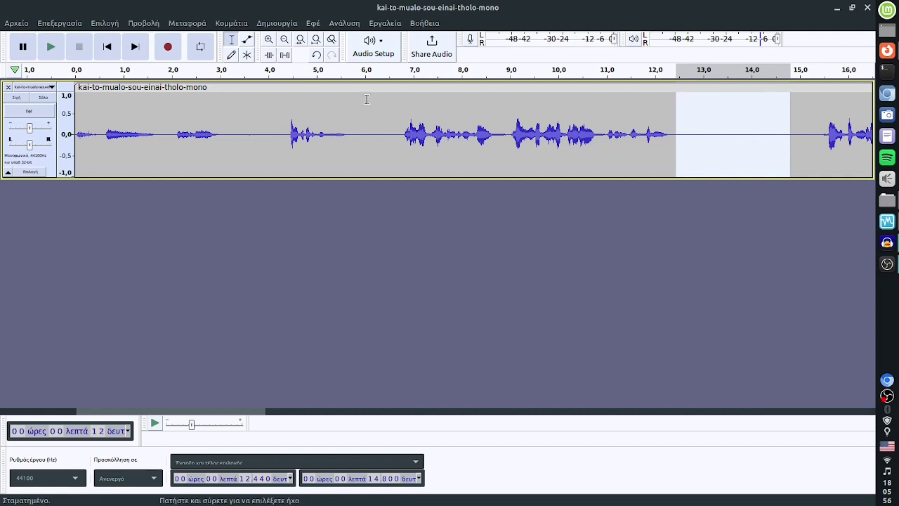
click(62, 23)
click(66, 38)
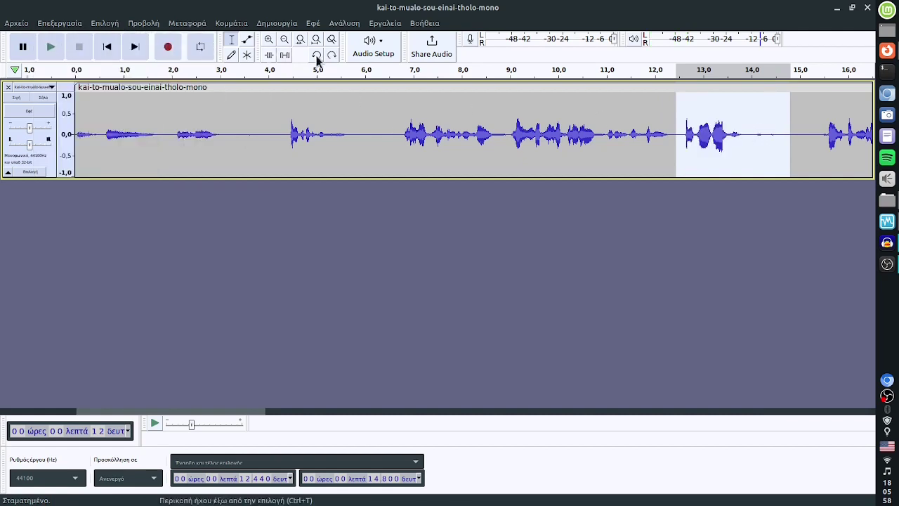
Step: Cut the phrase between about 12.5 and 15.1 seconds out of the track
click(739, 127)
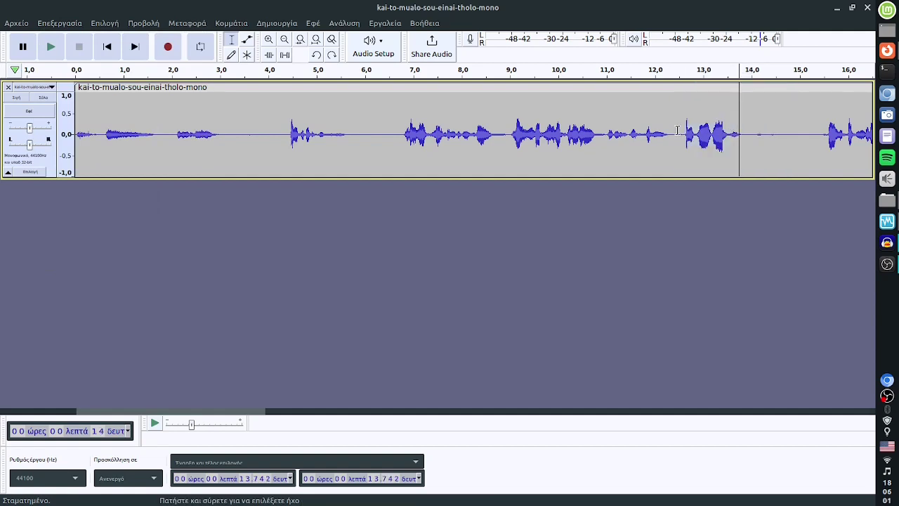
drag(678, 130, 802, 134)
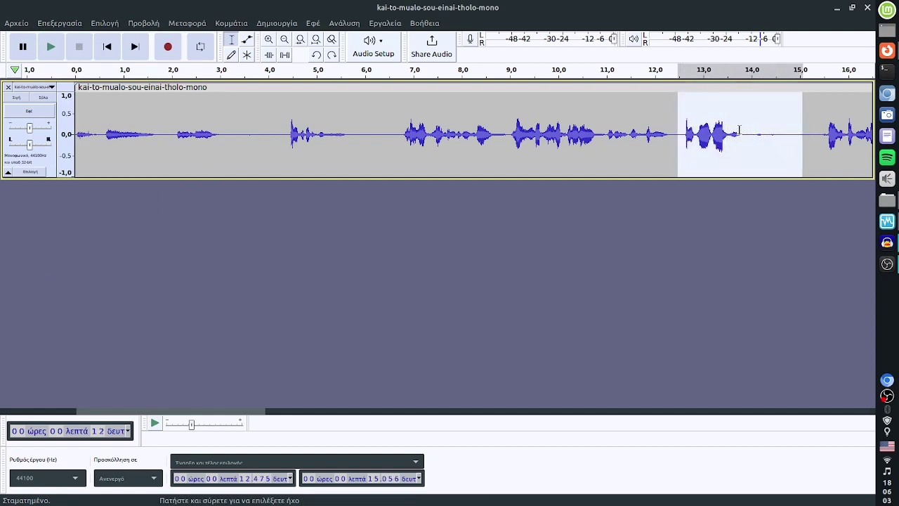
right_click(704, 126)
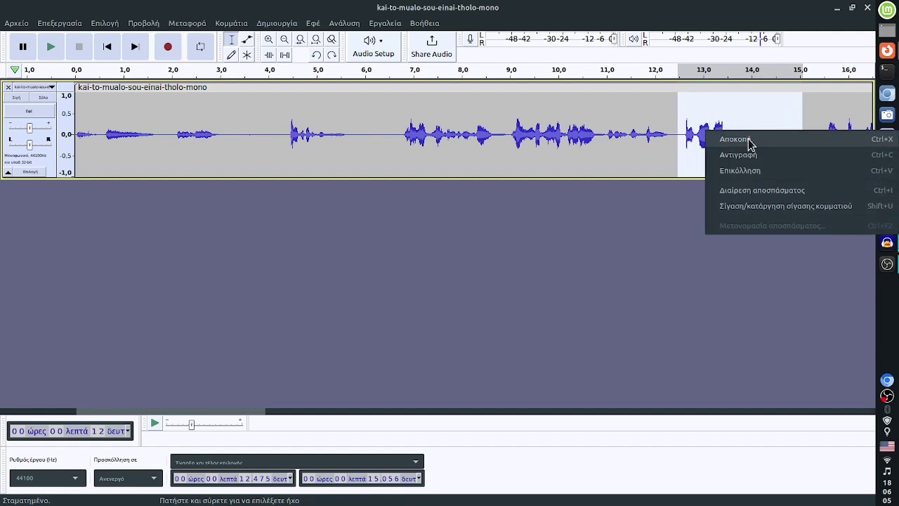
click(734, 139)
click(60, 24)
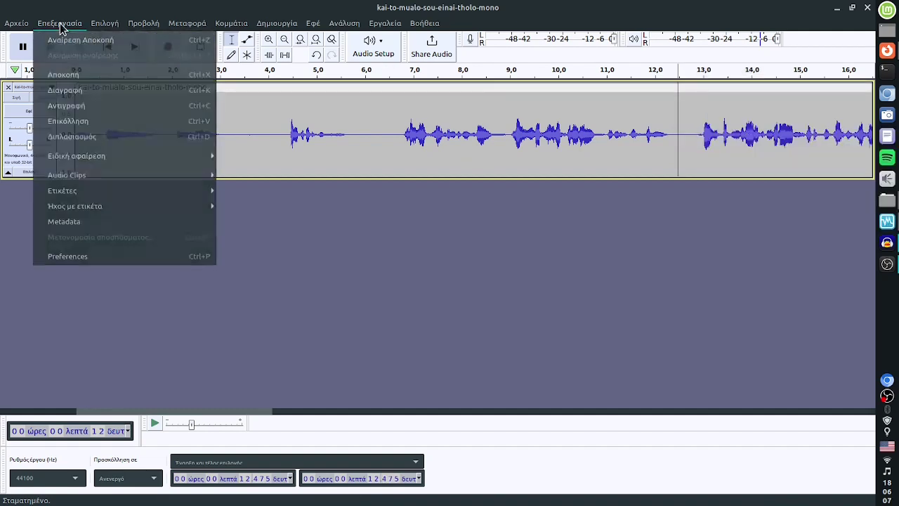
click(603, 117)
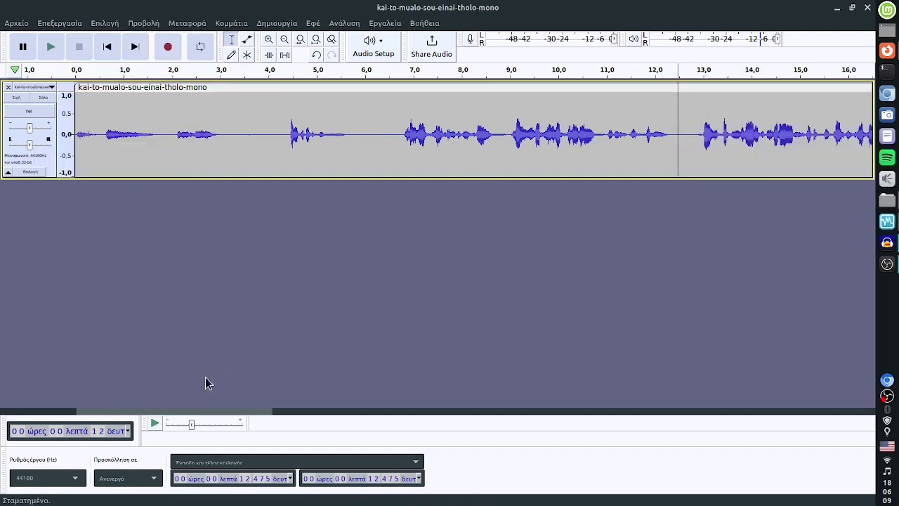
Step: Play the track from the cut point at about 12.5 seconds and pause at about 21.5 seconds
drag(158, 410, 274, 412)
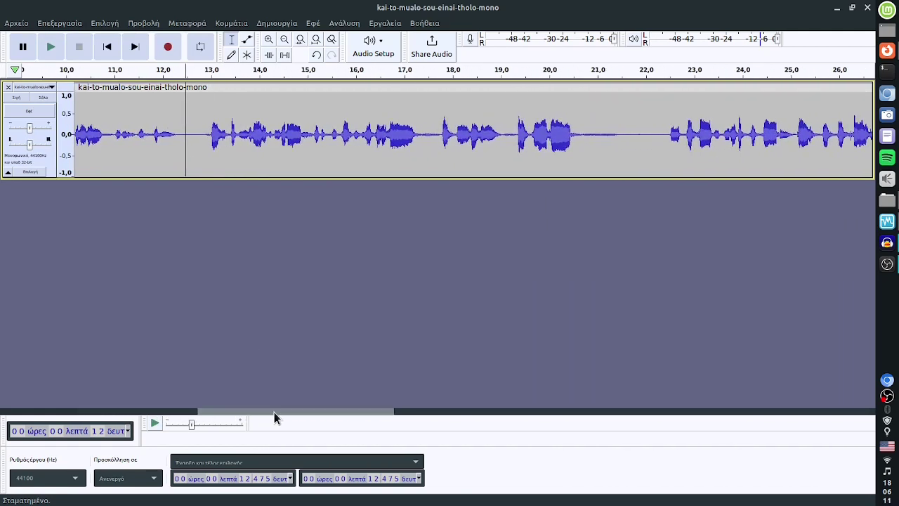
click(52, 48)
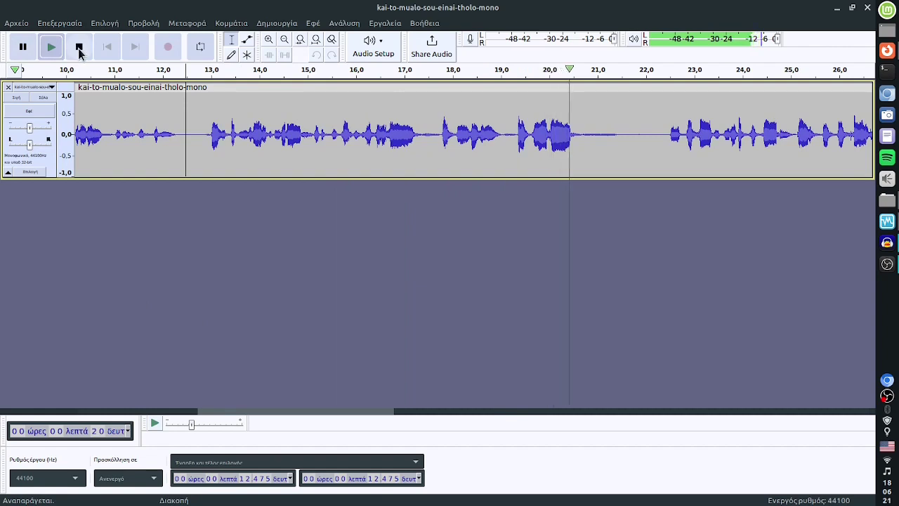
click(21, 51)
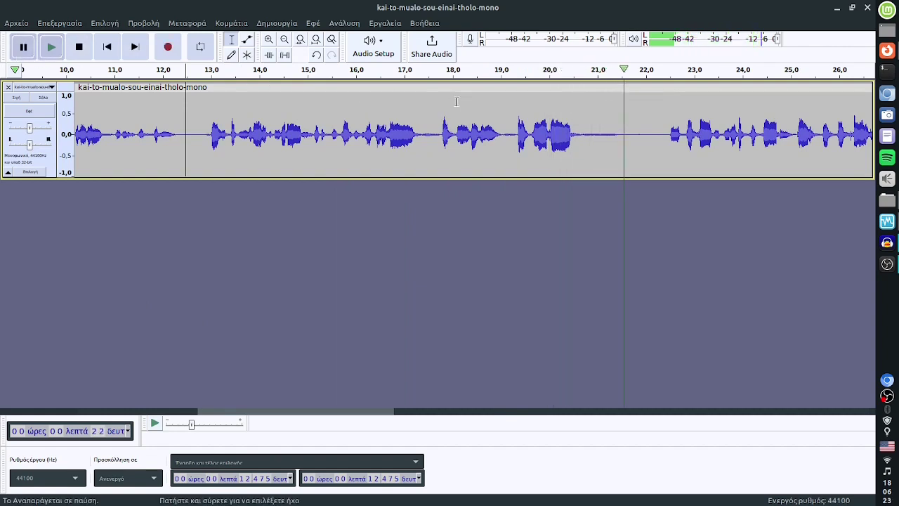
Step: Select the phrase from about 19.2 to 21.95 seconds, play it and cut it out of the track
drag(606, 137, 501, 147)
click(632, 131)
drag(643, 135, 510, 141)
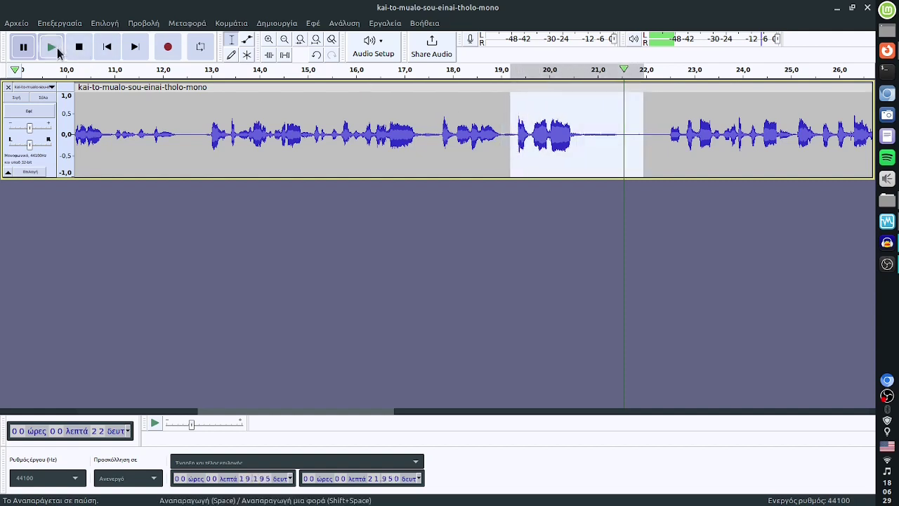
click(52, 47)
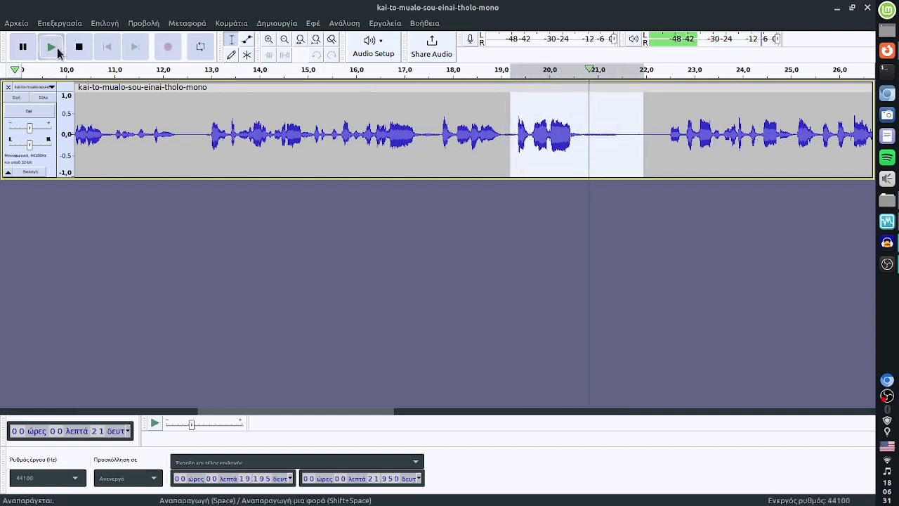
right_click(561, 140)
click(562, 141)
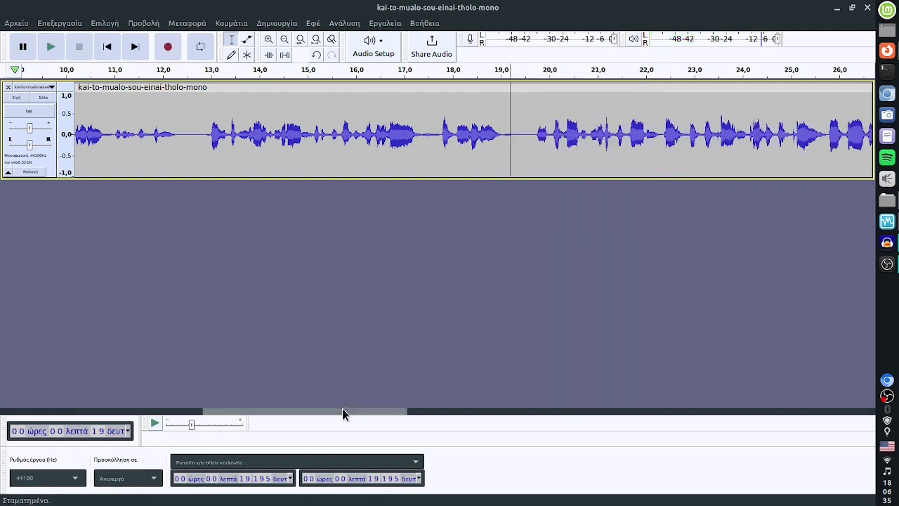
Step: Play the track from about 22.8 seconds and pause after the phrase near 26 seconds
drag(341, 409, 440, 415)
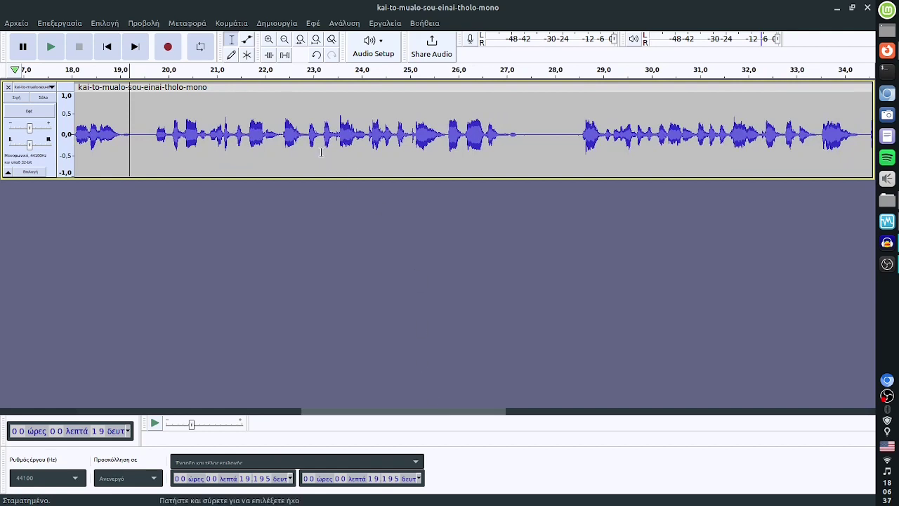
click(306, 115)
click(50, 46)
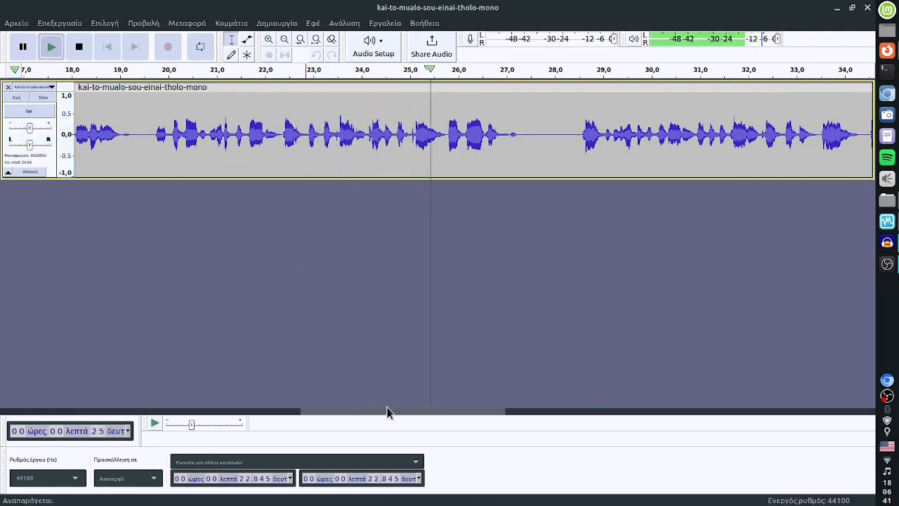
drag(363, 415, 374, 411)
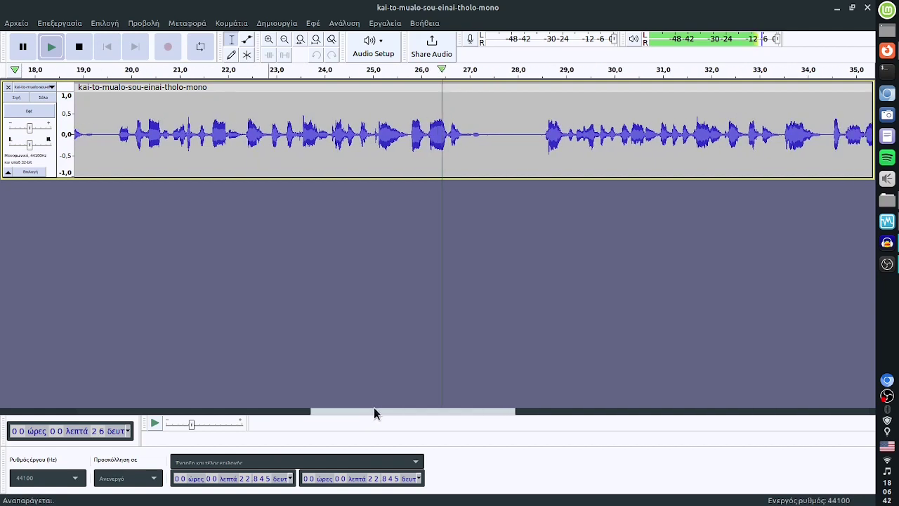
click(23, 46)
Step: Select the phrase from about 25.8 to 28.0 seconds, play it and cut it out of the track
drag(407, 133, 514, 134)
click(52, 47)
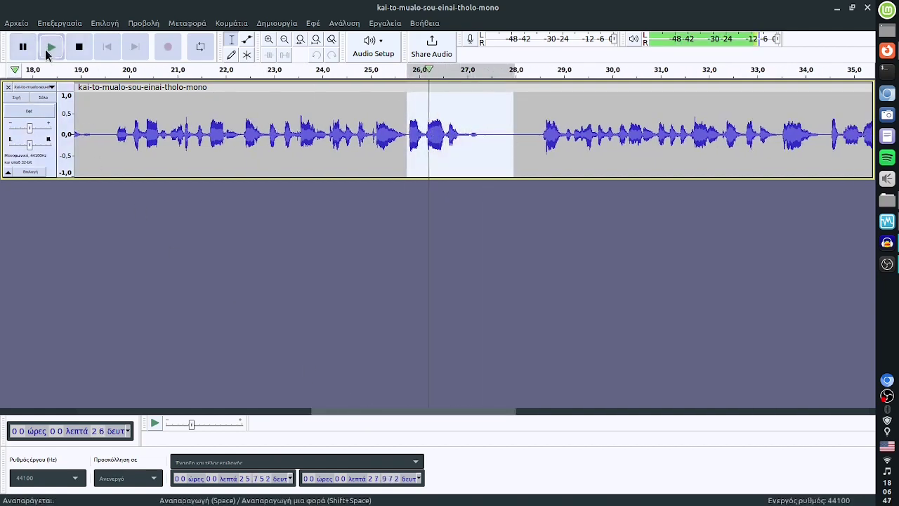
right_click(462, 153)
click(464, 149)
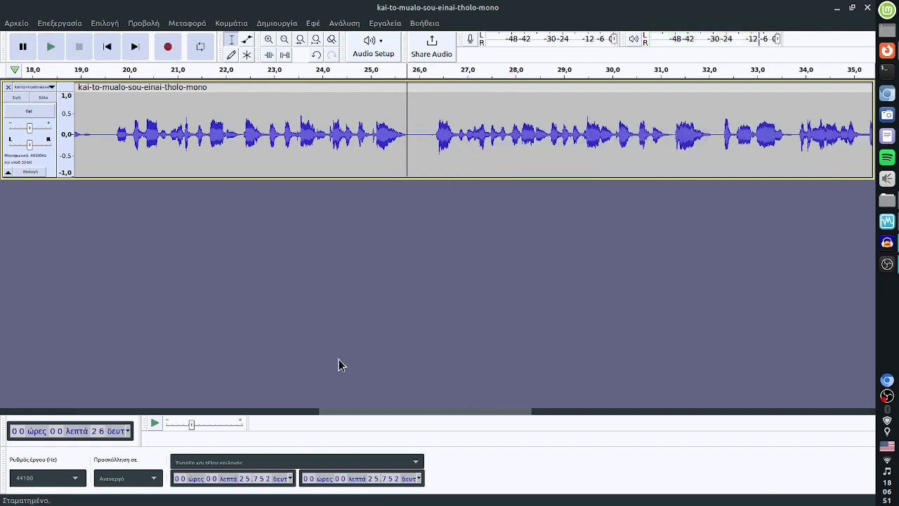
Step: Play the track from about 26.3 seconds and pause at about 33.8 seconds
click(350, 408)
drag(345, 407, 390, 347)
click(303, 137)
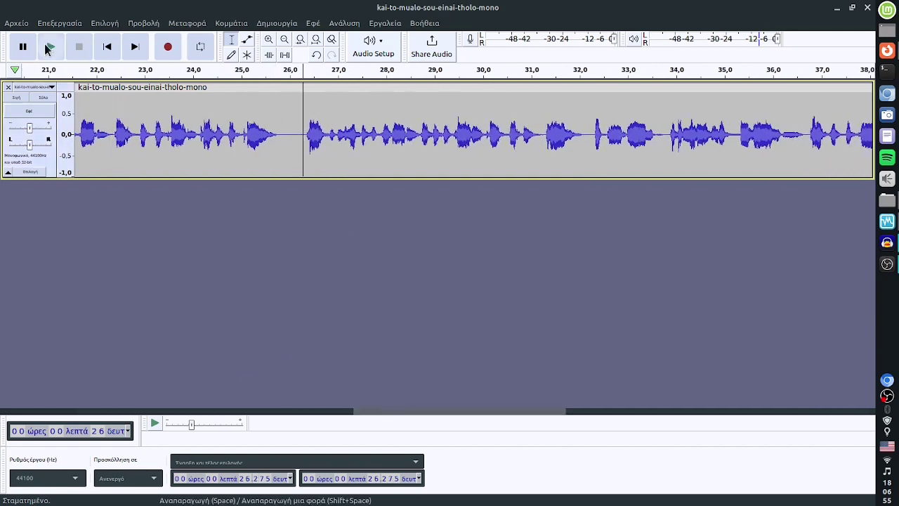
click(48, 46)
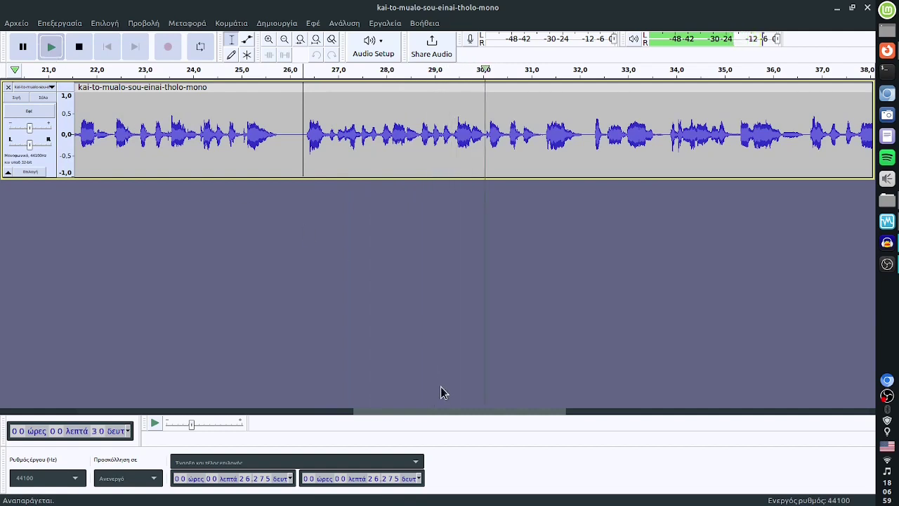
drag(424, 414, 451, 413)
key(p)
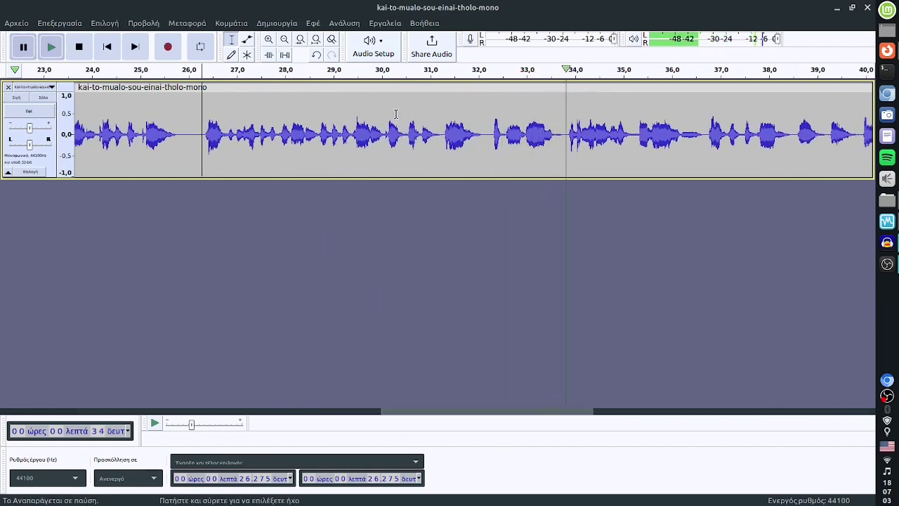
Step: Select the phrase from about 32.2 to 33.7 seconds, play it and cut it out of the track
drag(486, 134, 563, 133)
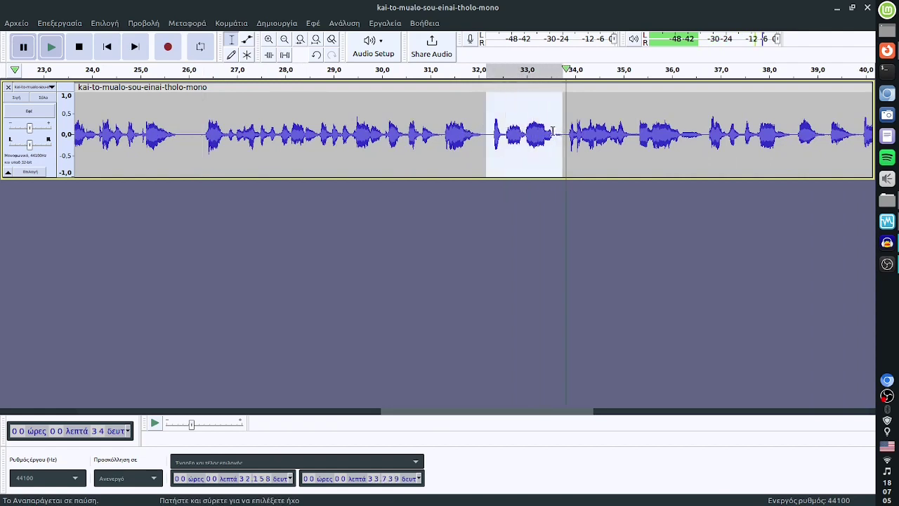
click(52, 47)
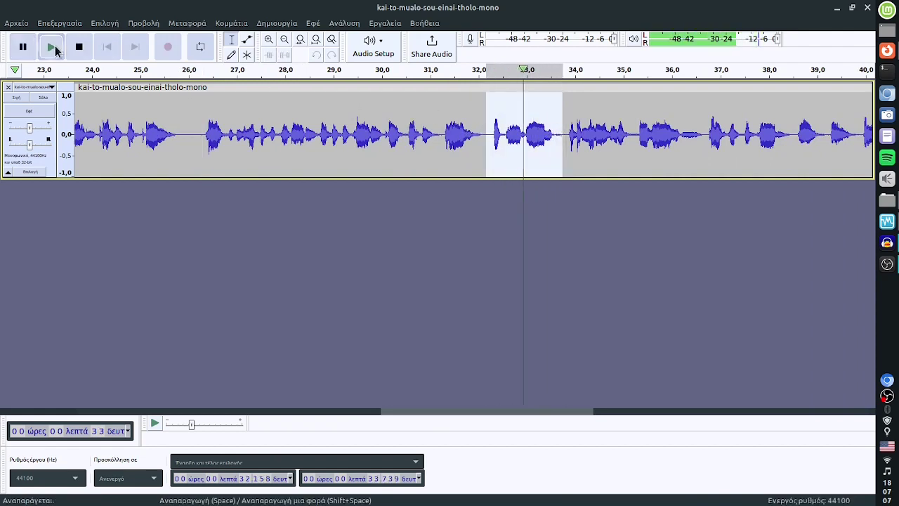
right_click(521, 137)
click(541, 146)
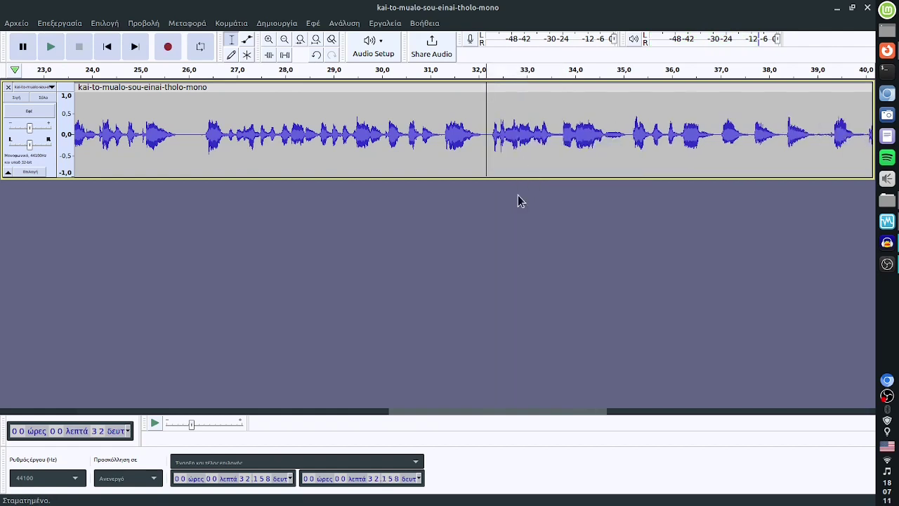
Step: Play the track from the cut point at about 32.2 seconds and pause at about 42.1 seconds
click(52, 48)
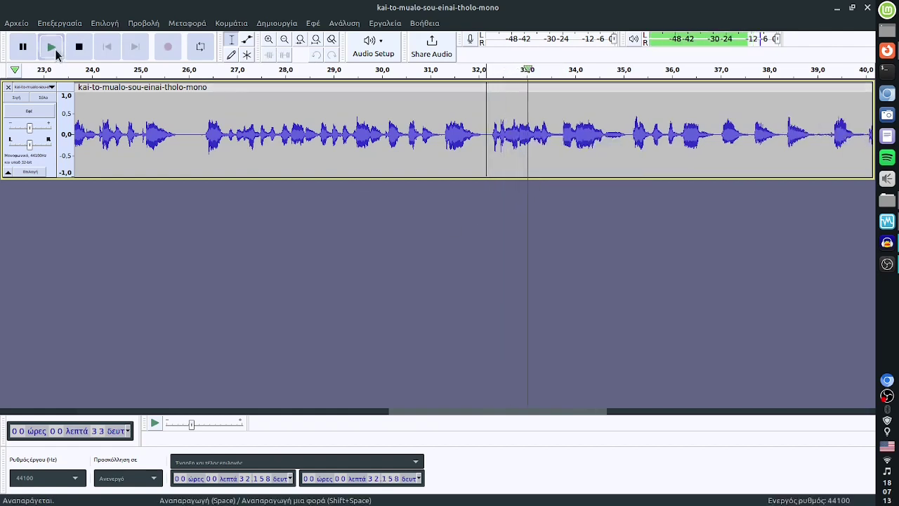
drag(424, 413, 459, 409)
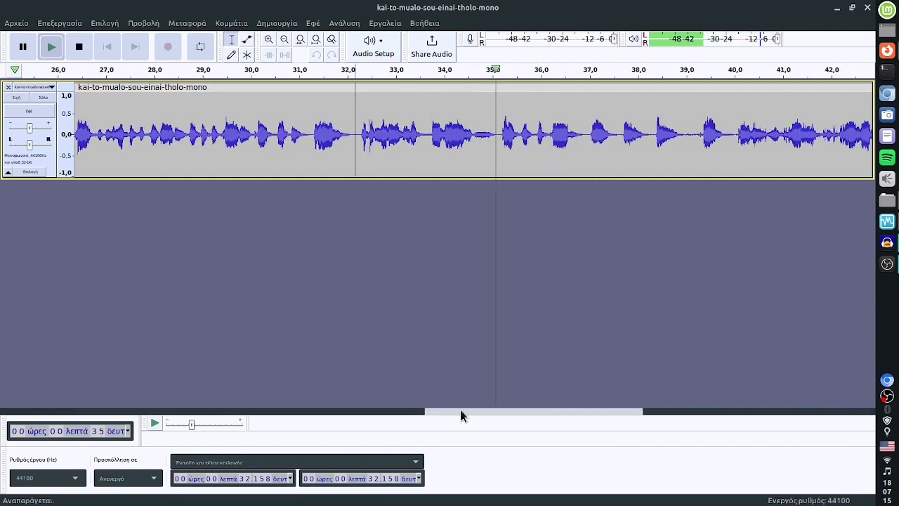
click(22, 47)
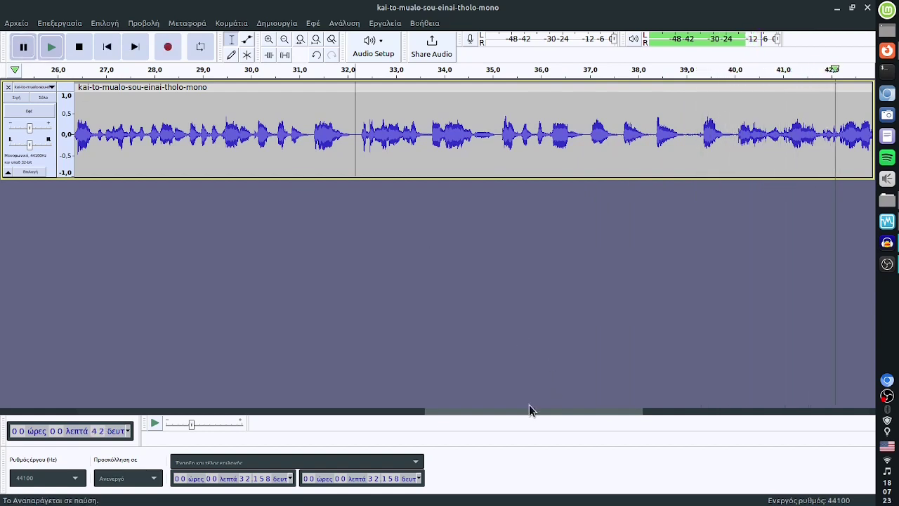
Step: Play the track from about 41.1 seconds and pause at about 45.0 seconds
drag(529, 410, 626, 402)
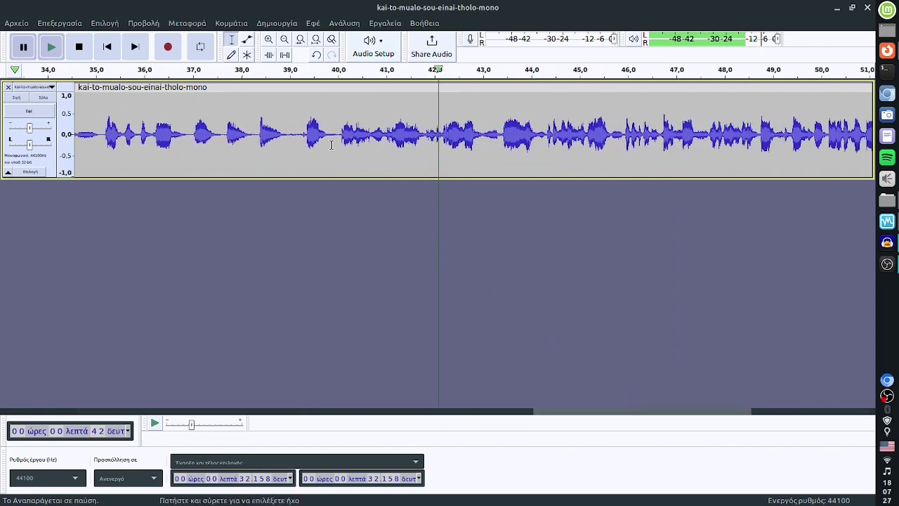
click(391, 140)
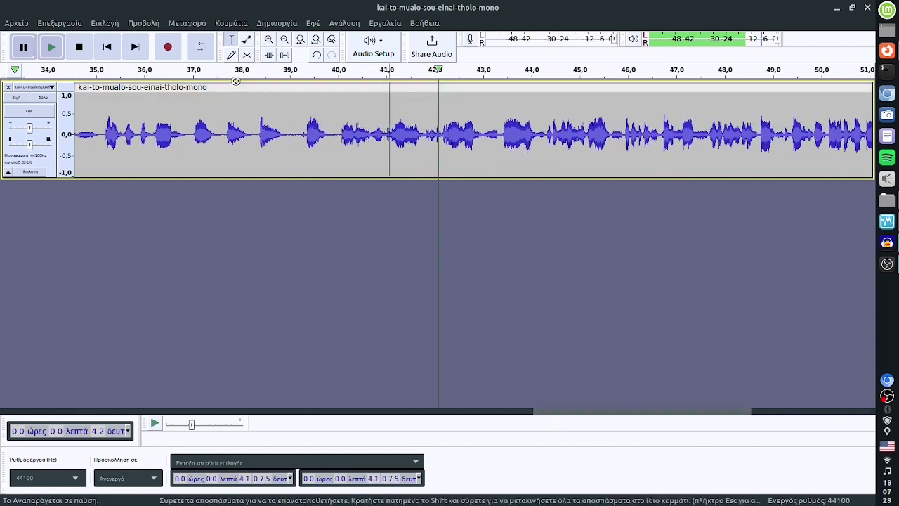
click(51, 47)
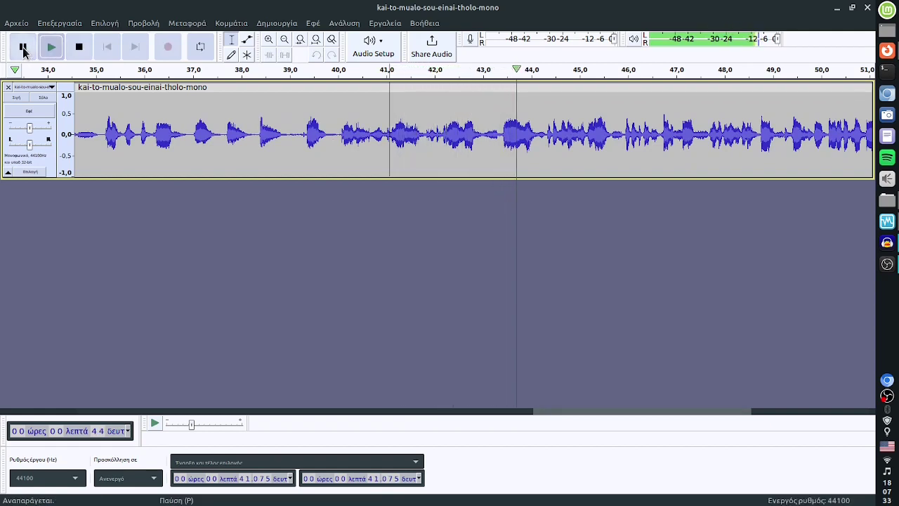
click(23, 48)
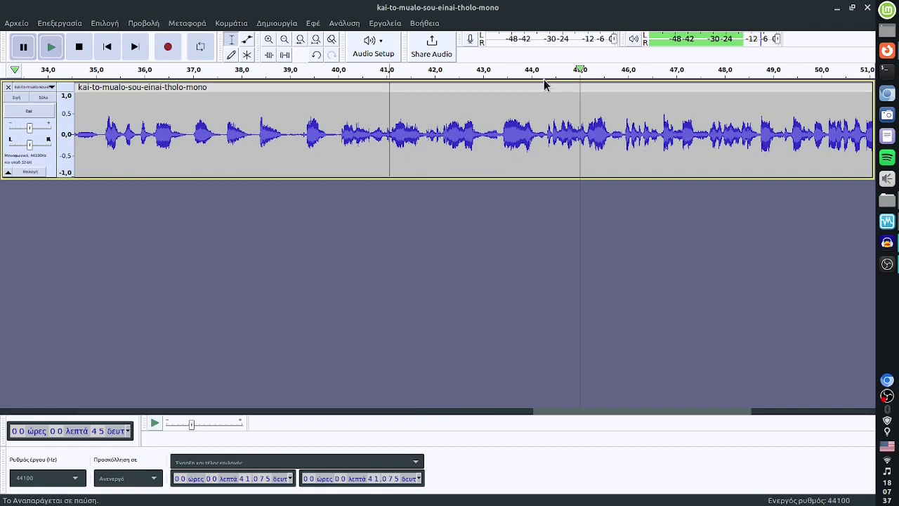
Step: Stop playback and trim the clip's end back to about 48.2 seconds, then, after a short listen, to about 43.3 seconds
drag(554, 413, 629, 415)
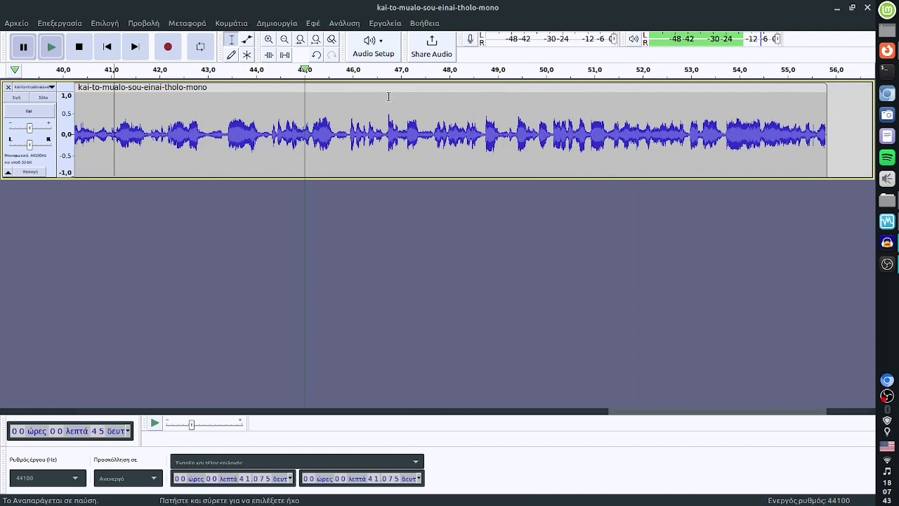
click(78, 47)
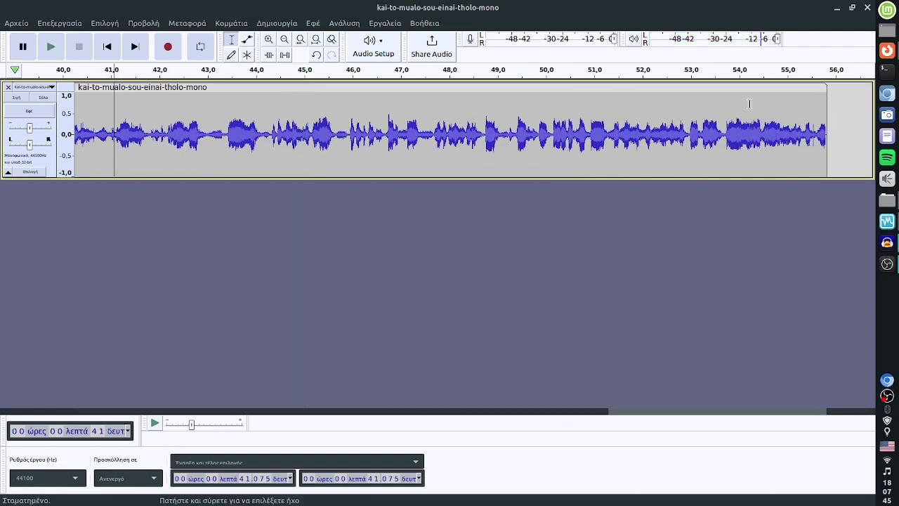
drag(827, 112, 459, 113)
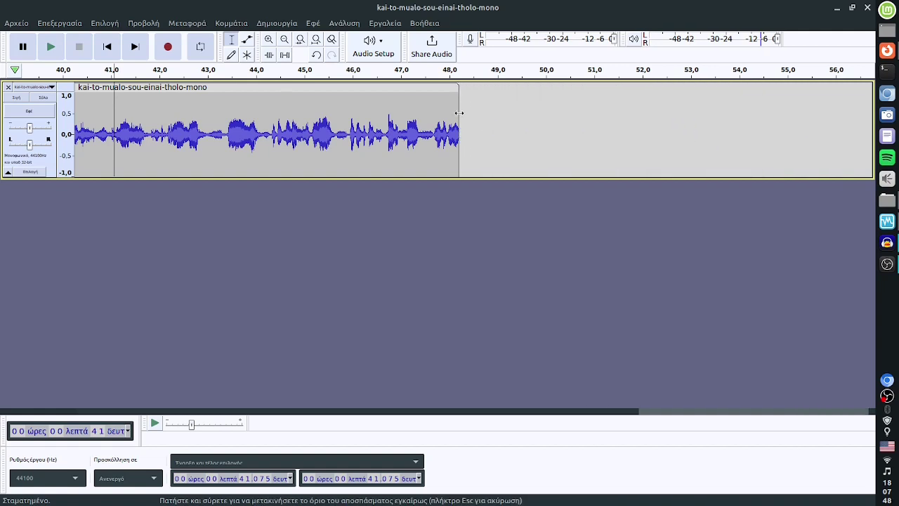
click(51, 47)
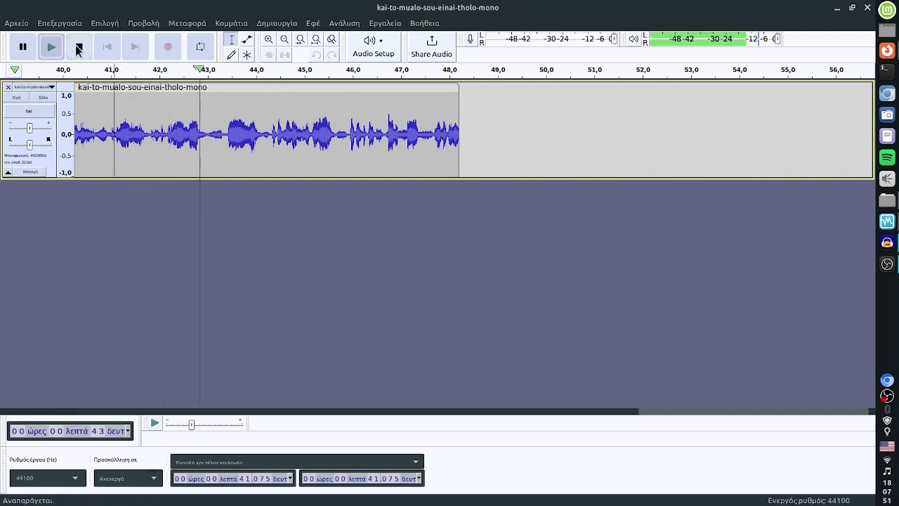
click(78, 48)
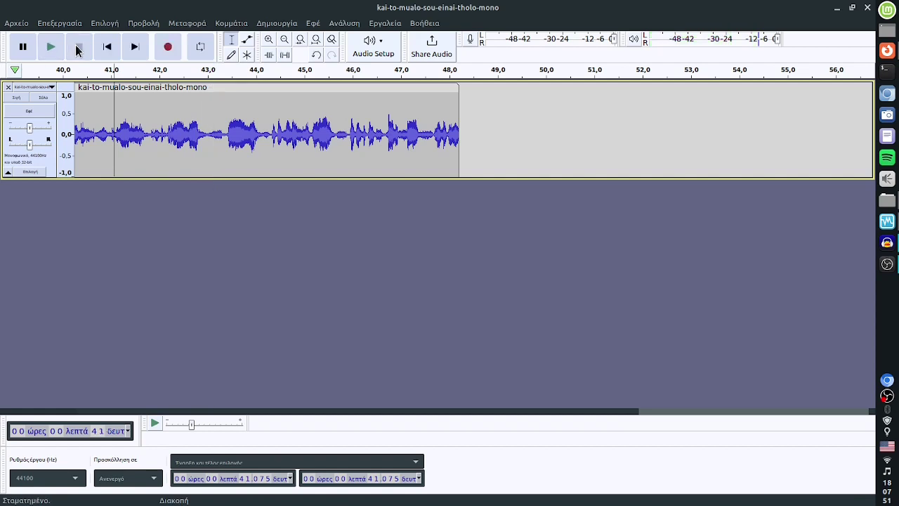
click(449, 112)
drag(461, 110, 221, 121)
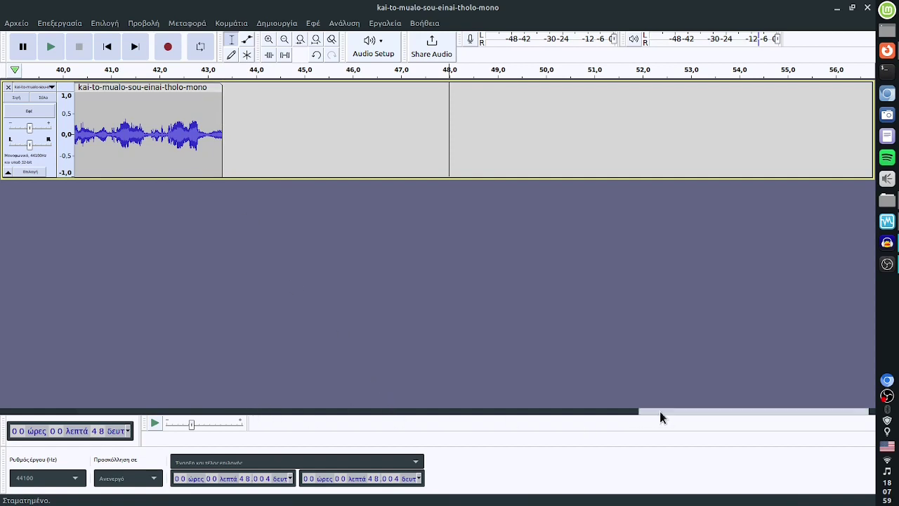
Step: Trim the clip's end slightly further, to about 42.9 seconds, right after the last phrase
drag(659, 412, 578, 421)
click(365, 78)
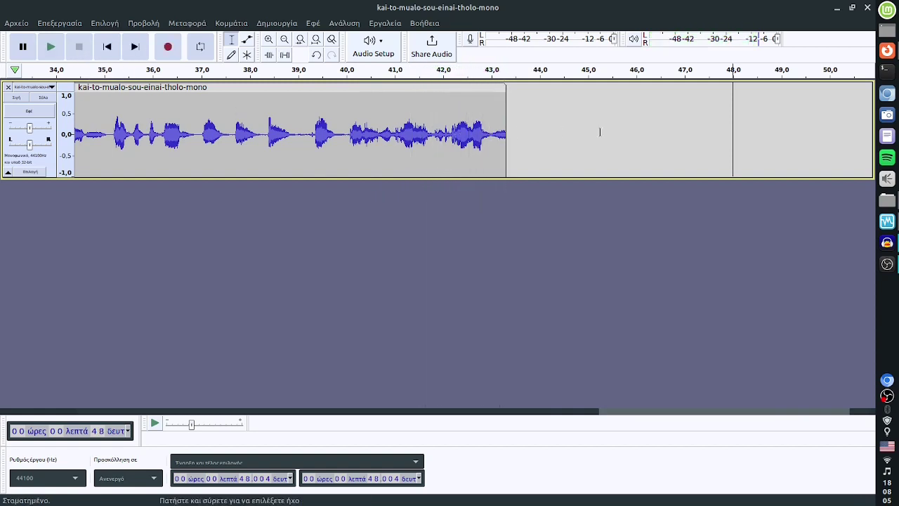
click(487, 127)
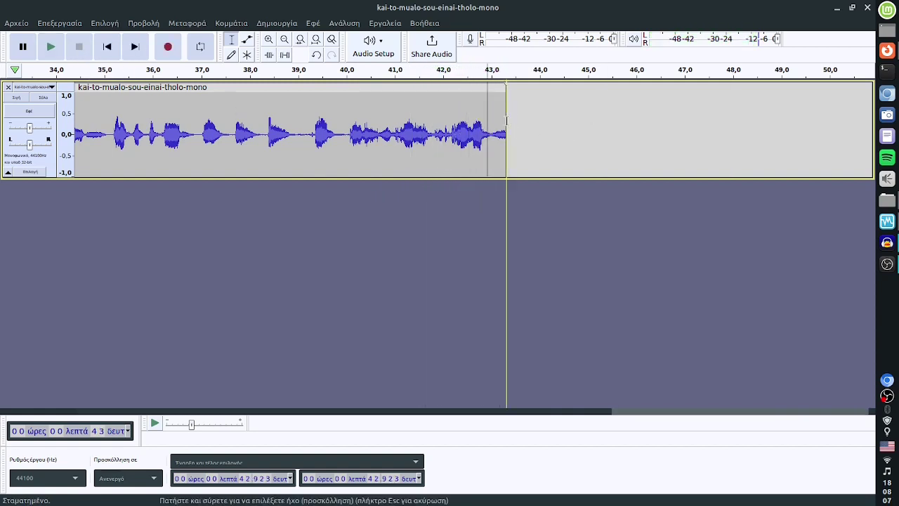
click(508, 121)
drag(506, 110, 489, 114)
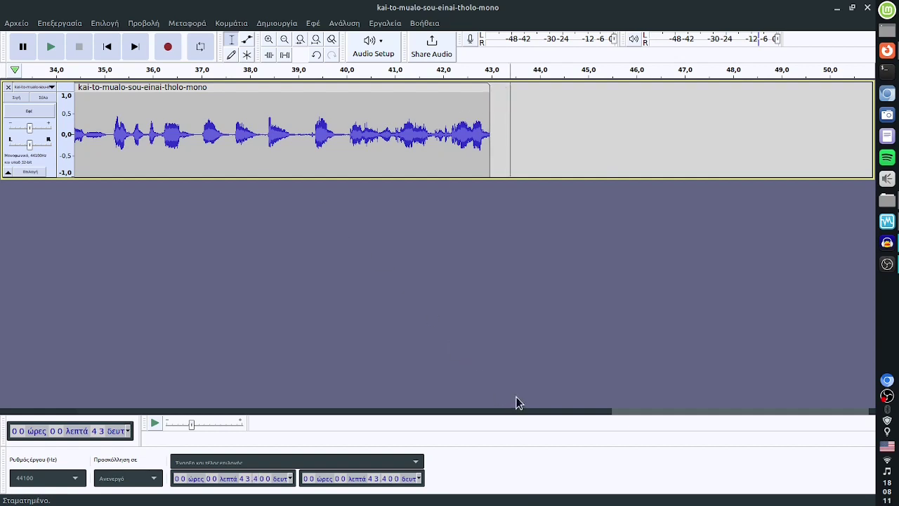
Step: Bring the whole edited track into view from its start to its end
scroll(616, 411, left, 3)
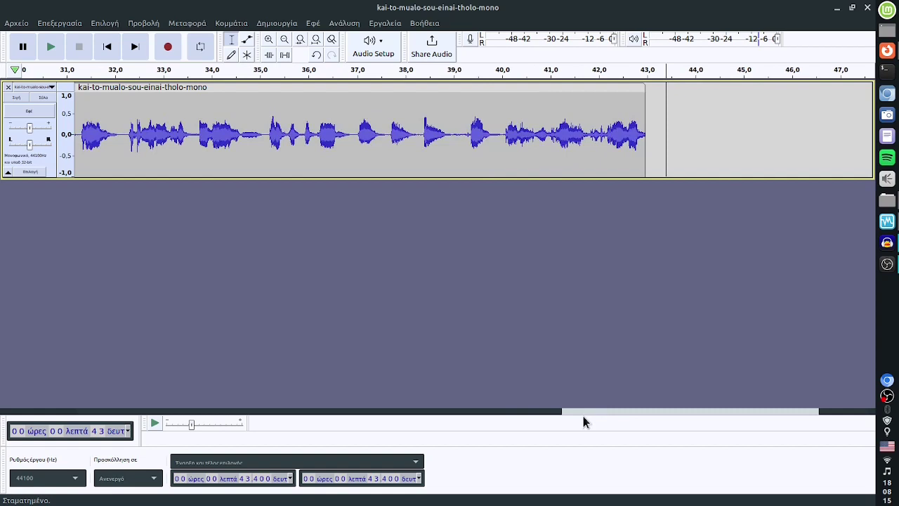
drag(583, 416, 187, 410)
scroll(392, 370, down, 2)
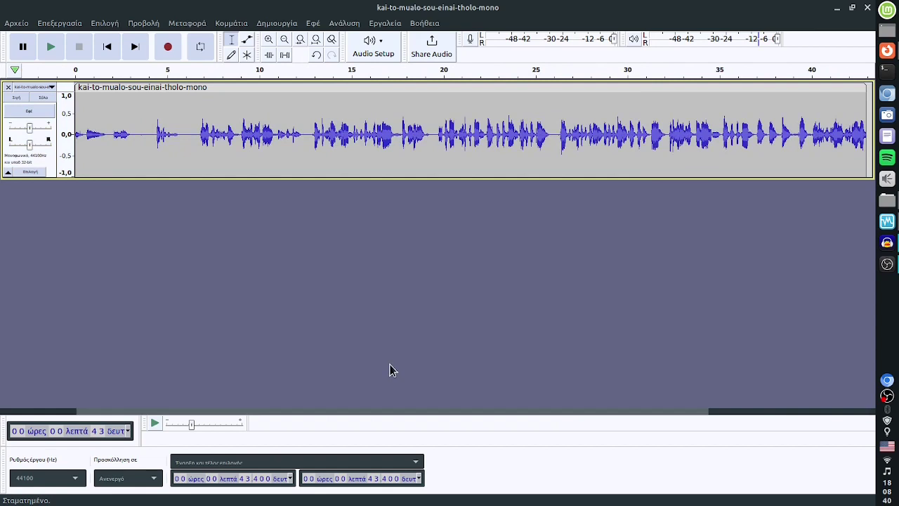